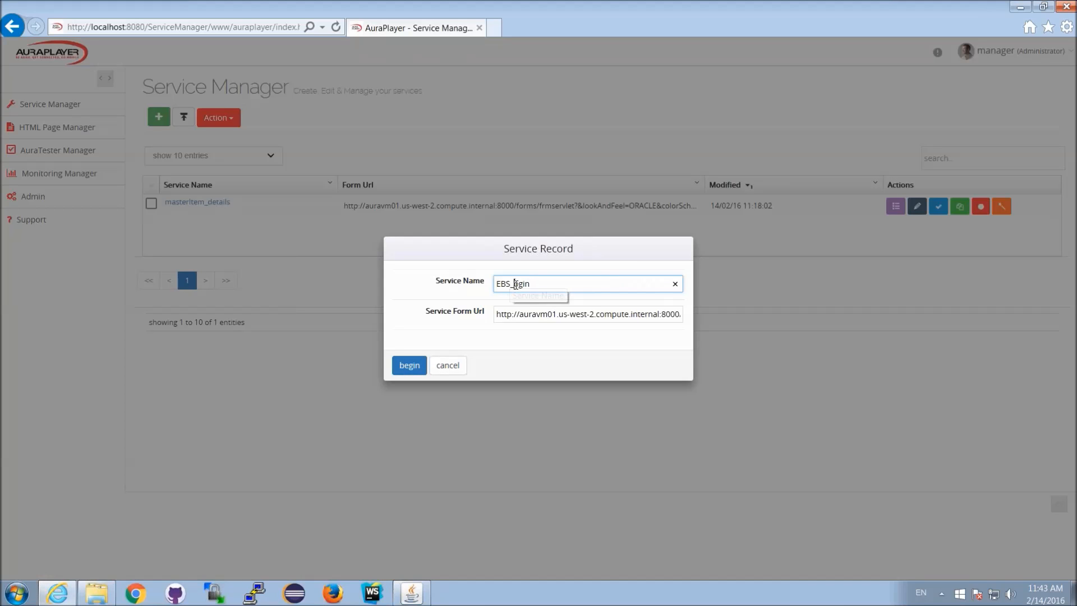
Step: Start recording the EBS_login service, postpone the Java update, and accept the security risk to run the Oracle application
{"action": "left_click", "coordinate": [419, 372]}
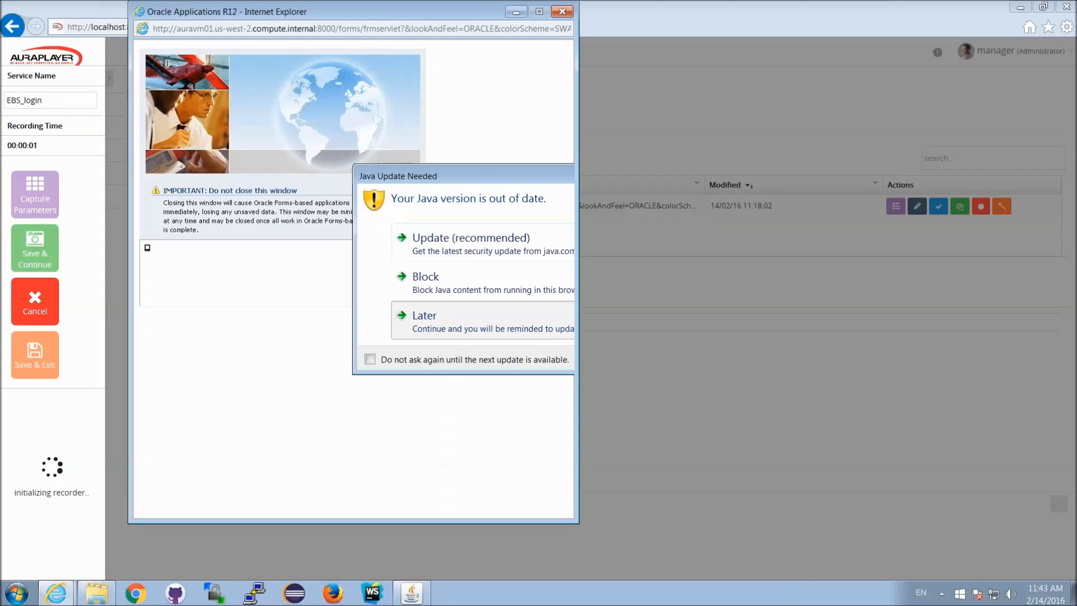
{"action": "left_click", "coordinate": [438, 320]}
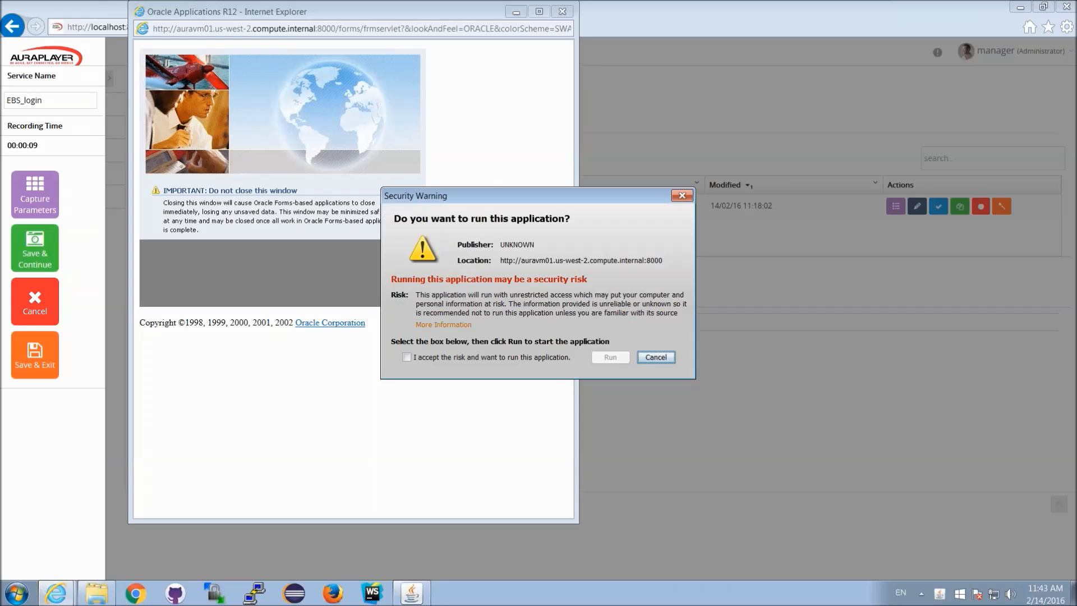
{"action": "left_click", "coordinate": [442, 355]}
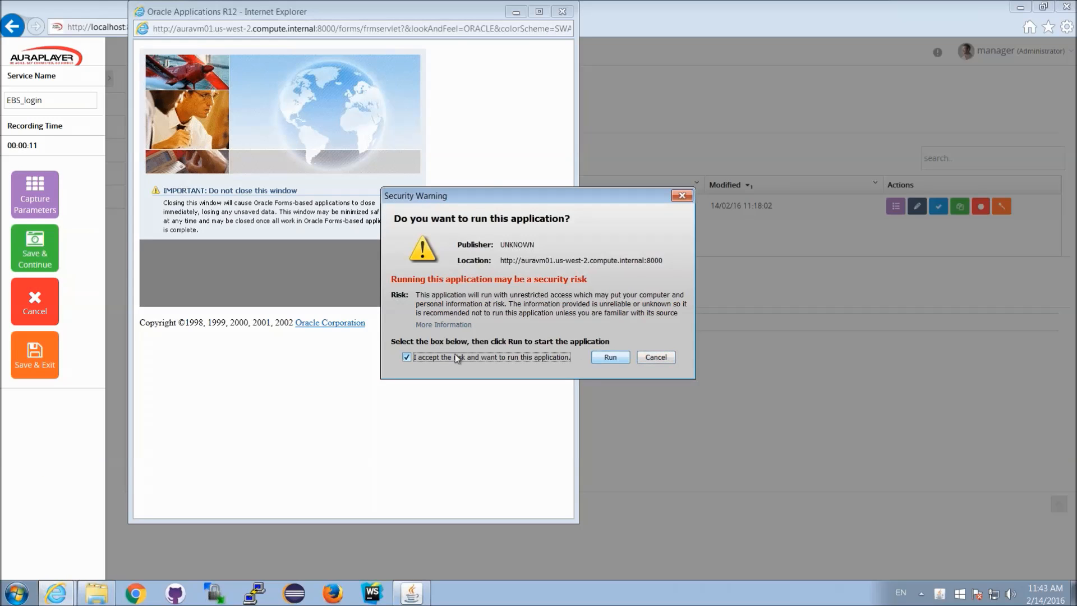
{"action": "left_click", "coordinate": [600, 356]}
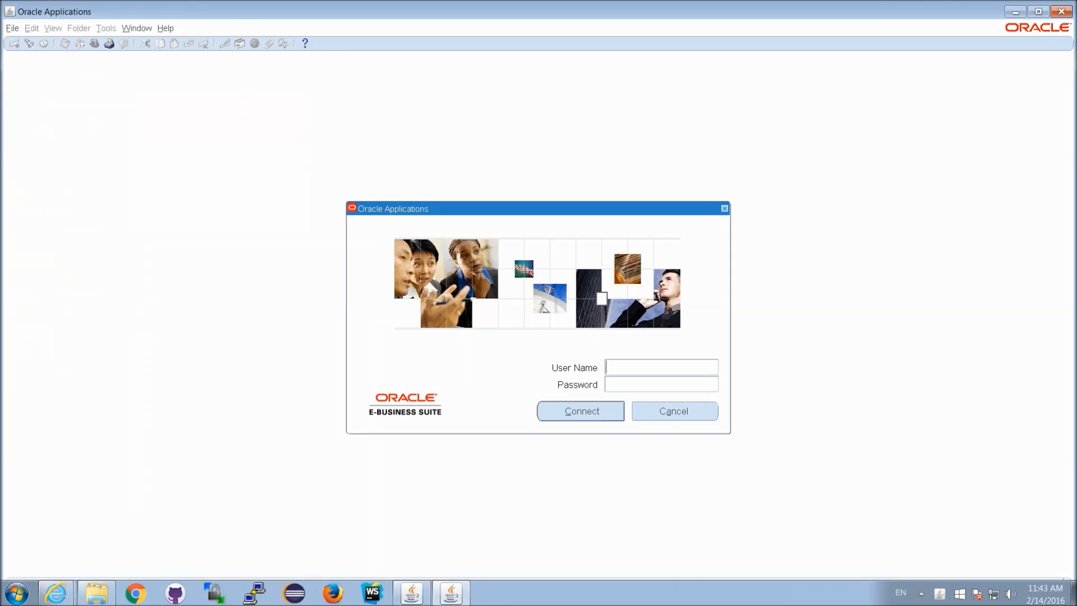
Step: Sign in to Oracle E-Business Suite with the user name OPERATIONS and the account password
{"action": "type", "text": "OPERATIONS"}
{"action": "key", "text": "Tab"}
{"action": "type", "text": "*******"}
{"action": "left_click", "coordinate": [586, 415]}
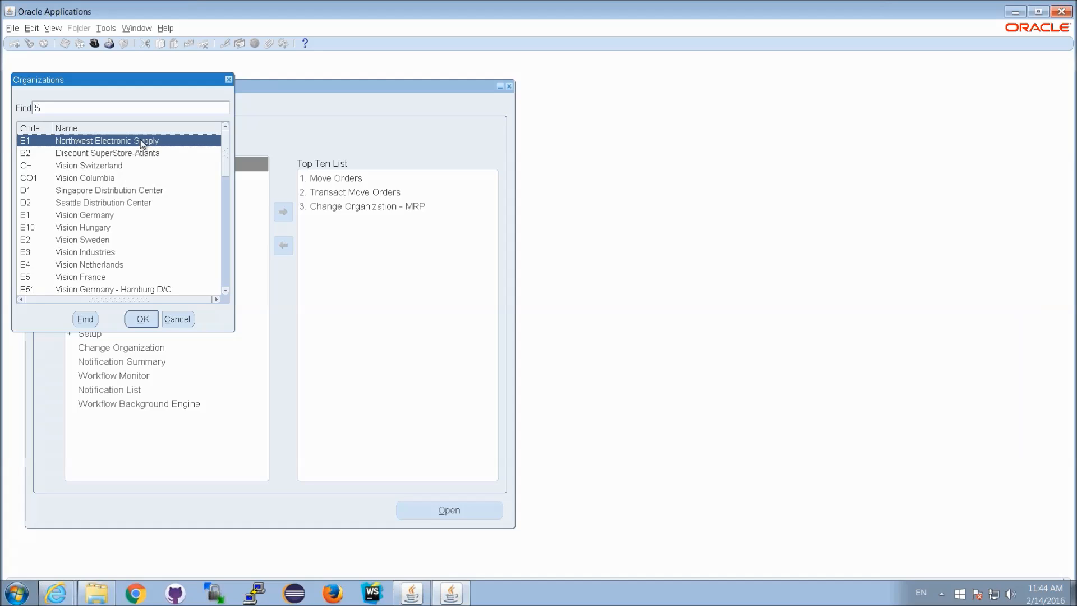
Step: Switch to the AuraPlayer Service Manager recorder and save the EBS_login recording so far while continuing to record
{"action": "left_click", "coordinate": [54, 595]}
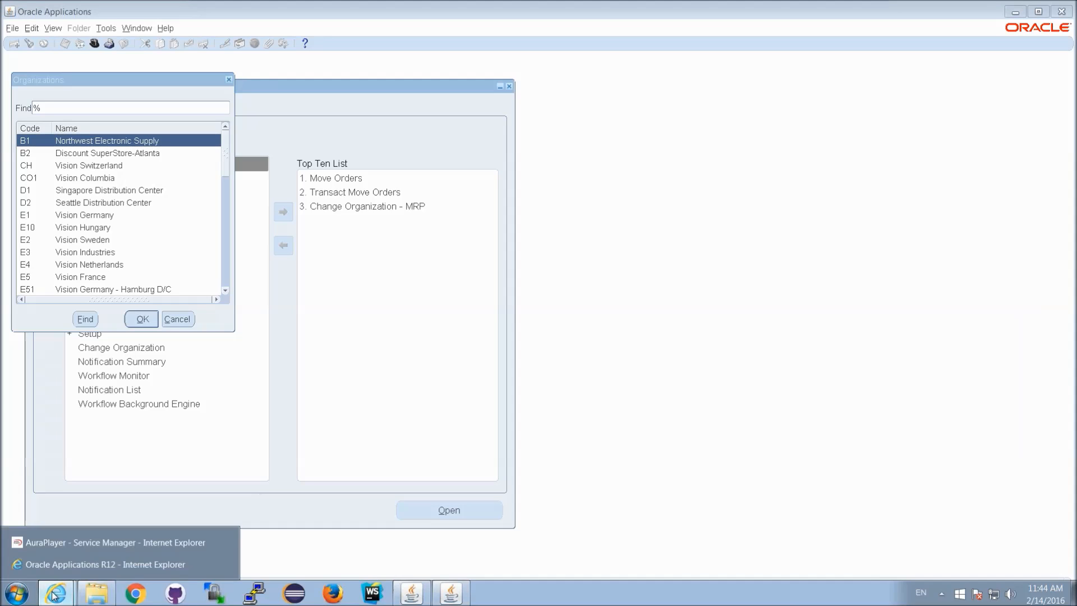
{"action": "left_click", "coordinate": [82, 542]}
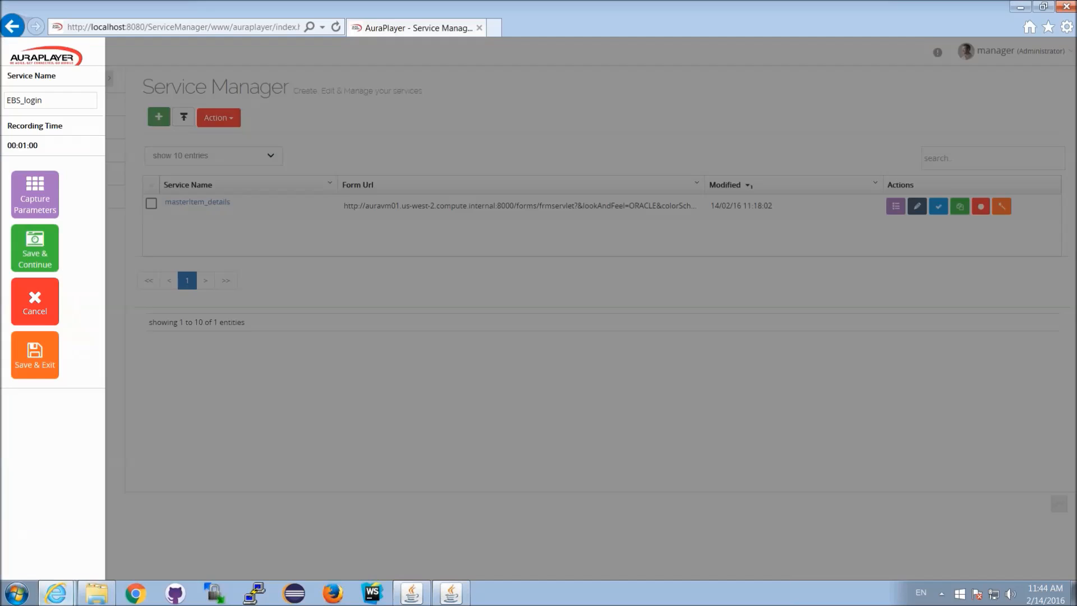
{"action": "left_click", "coordinate": [31, 257]}
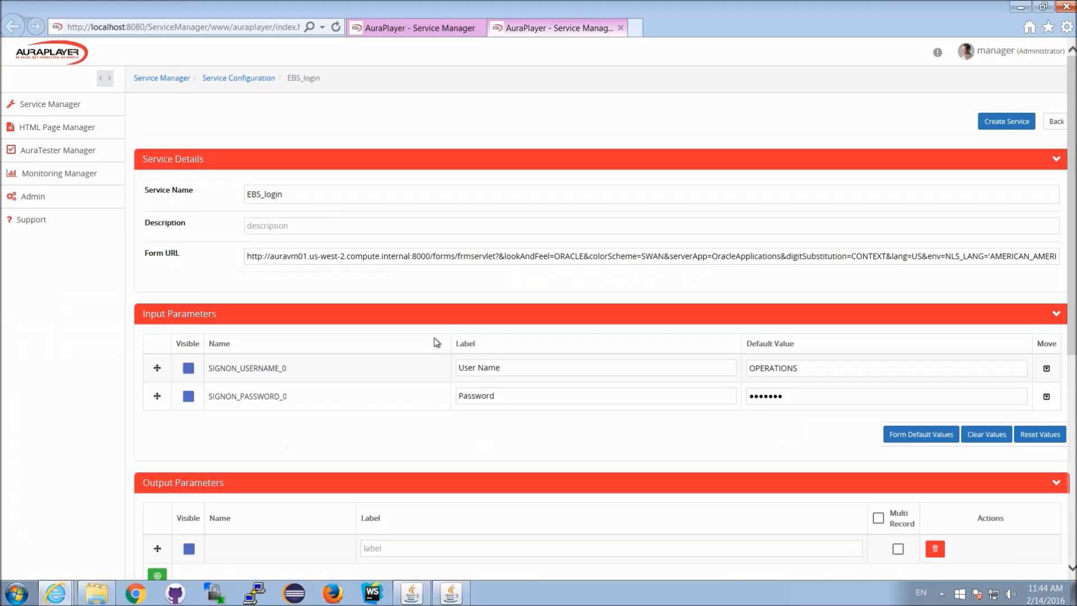
Step: Add a visible, multi-record output parameter named Organizations to the EBS_login service, matching the title of the Oracle list window
{"action": "scroll", "coordinate": [437, 342], "scroll_direction": "down", "scroll_amount": 2}
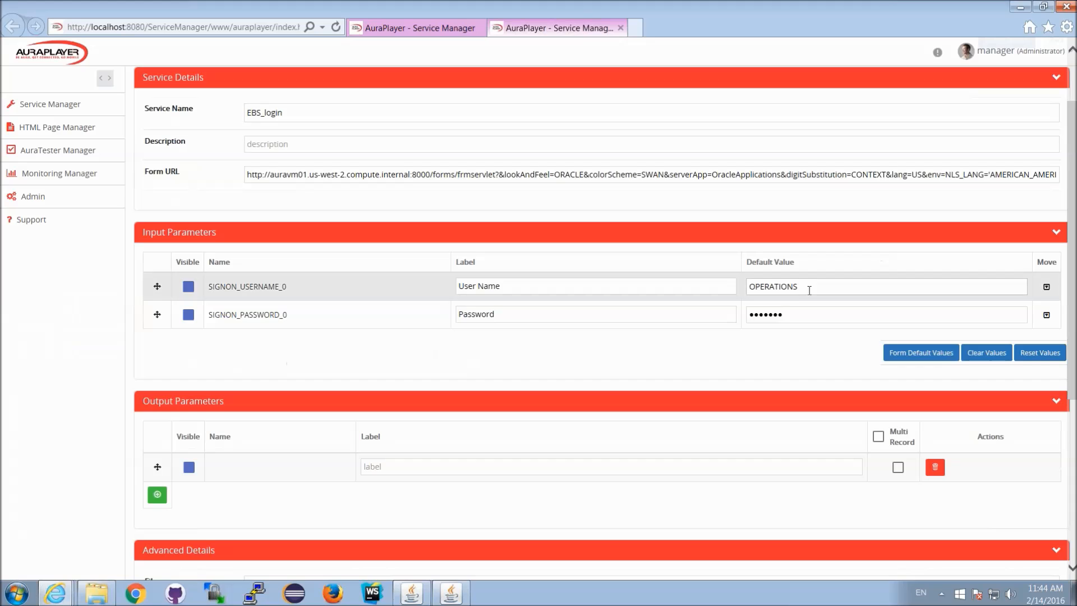
{"action": "scroll", "coordinate": [414, 377], "scroll_direction": "down", "scroll_amount": 2}
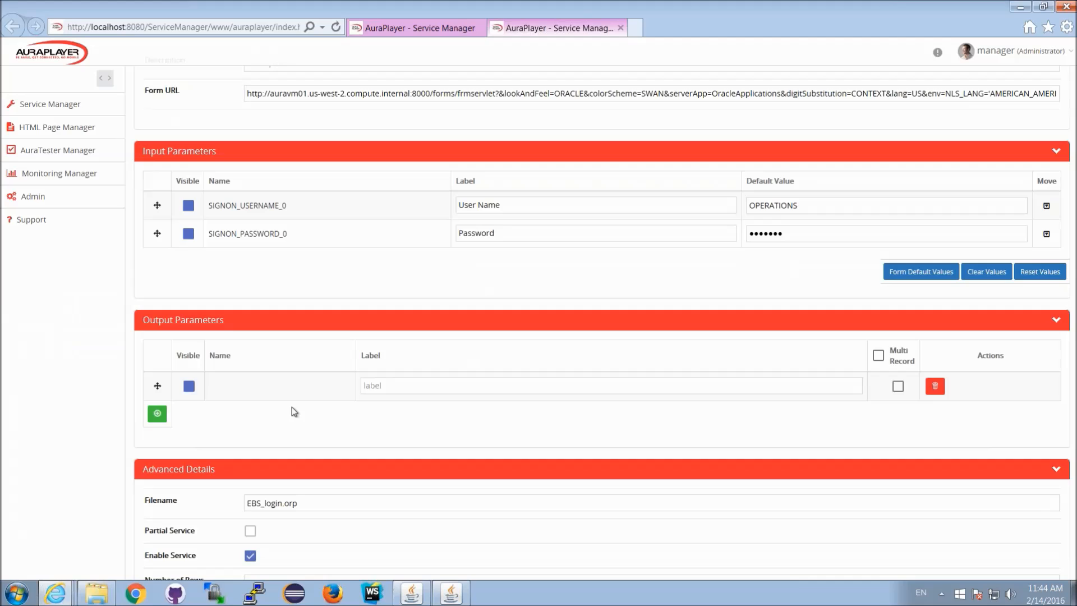
{"action": "left_click", "coordinate": [157, 413]}
{"action": "left_click", "coordinate": [451, 593]}
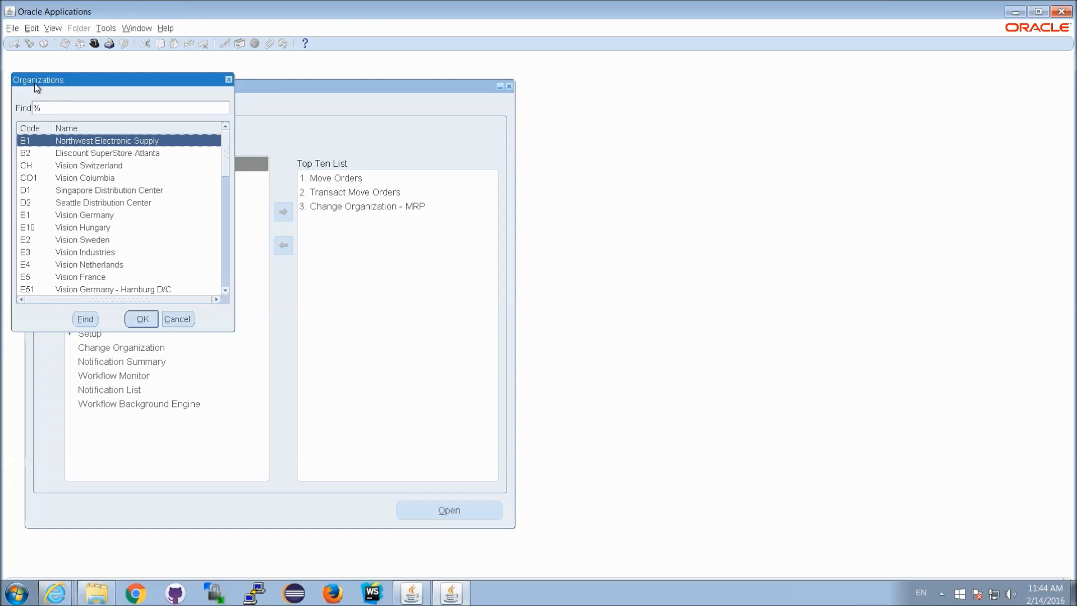
{"action": "left_click", "coordinate": [56, 592]}
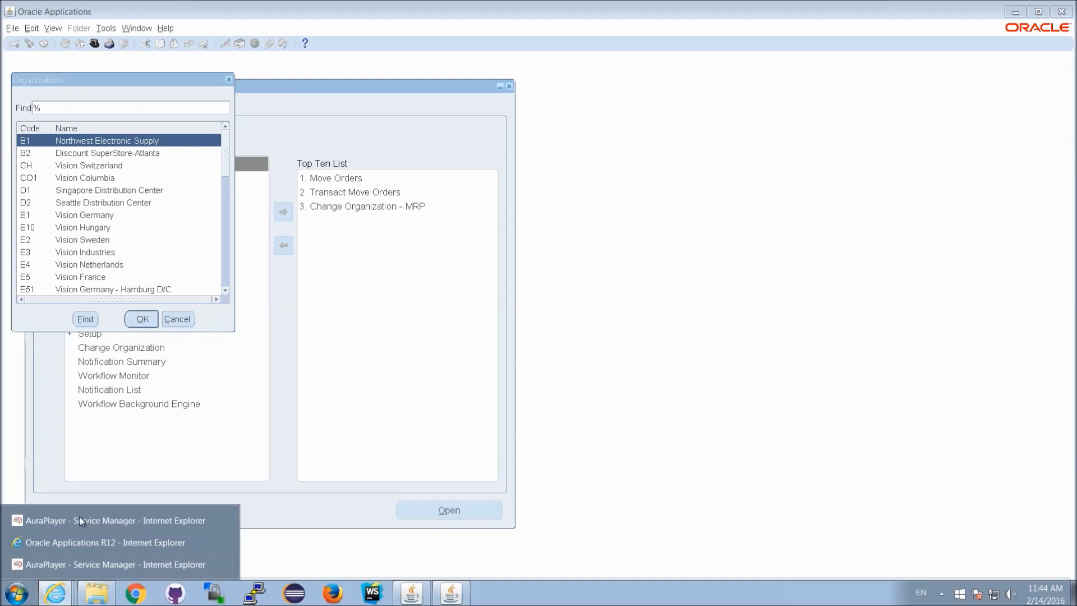
{"action": "left_click", "coordinate": [65, 563]}
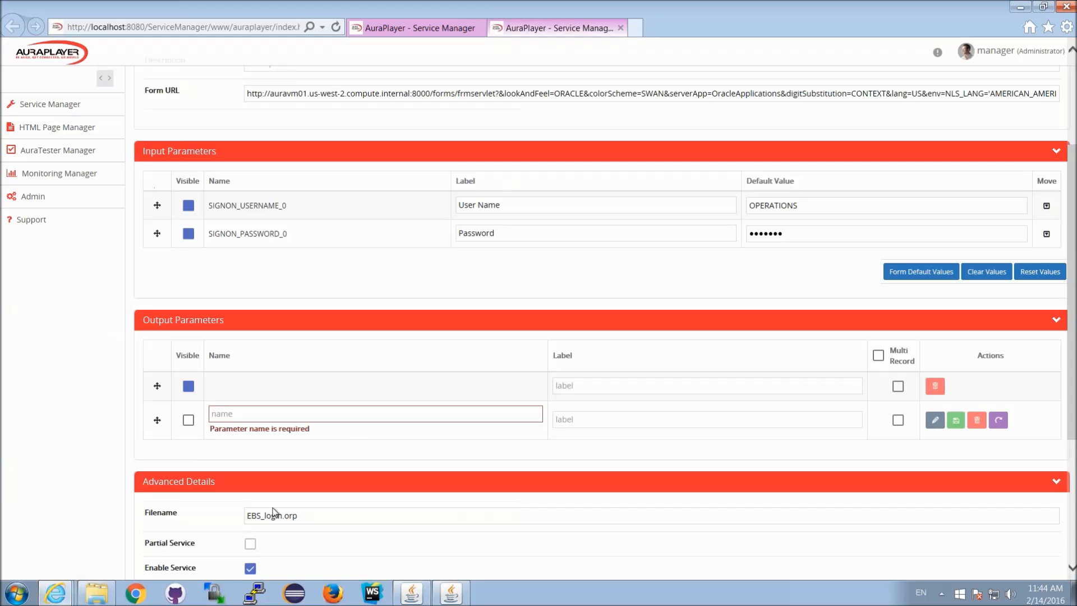
{"action": "left_click", "coordinate": [352, 416]}
{"action": "type", "text": "Orga"}
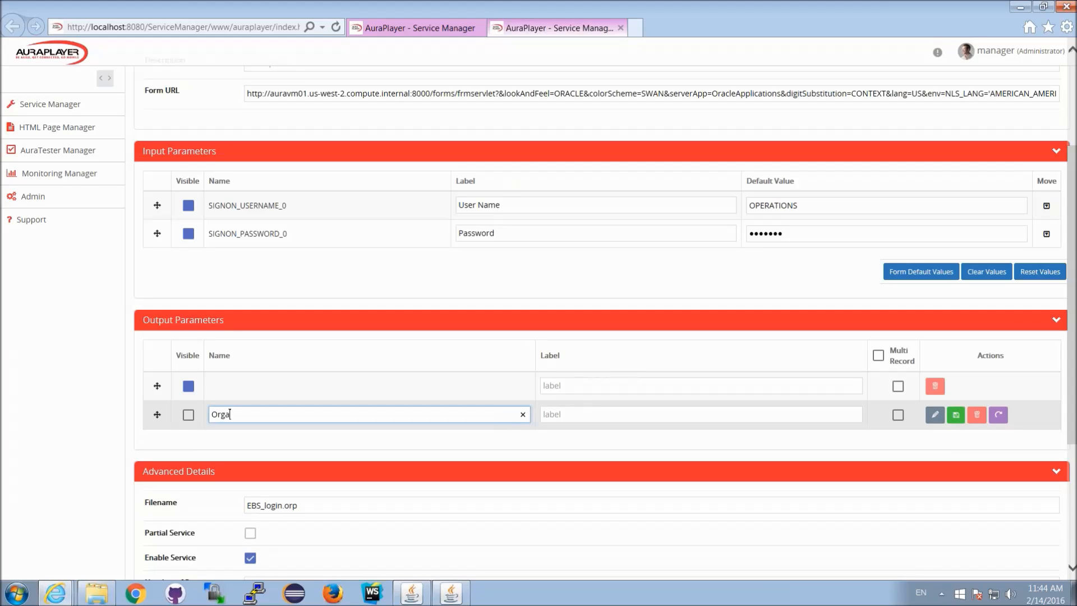
{"action": "type", "text": "nizations"}
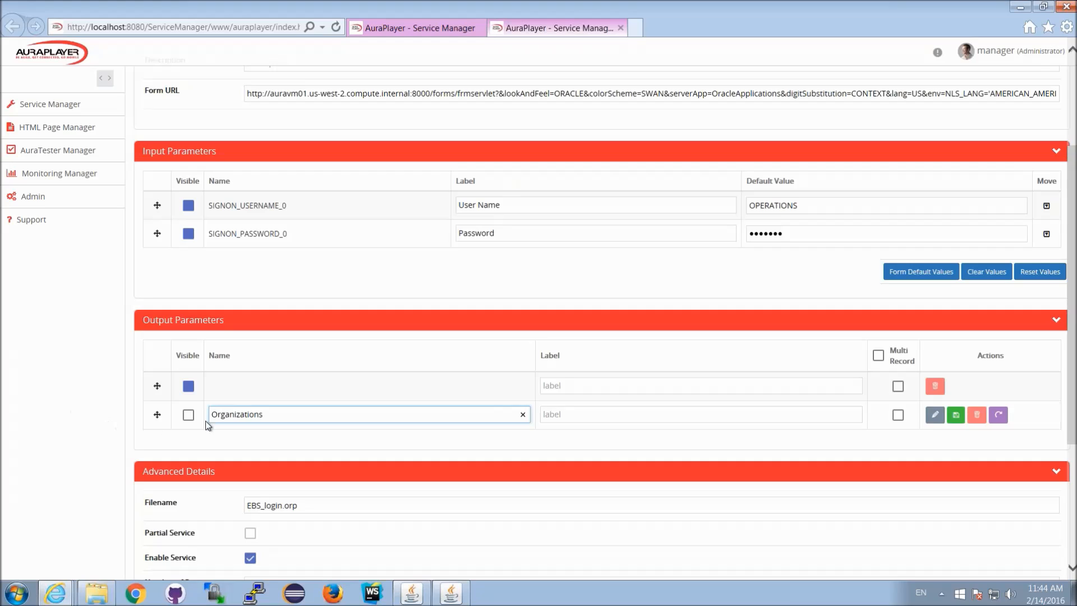
{"action": "left_click", "coordinate": [189, 416]}
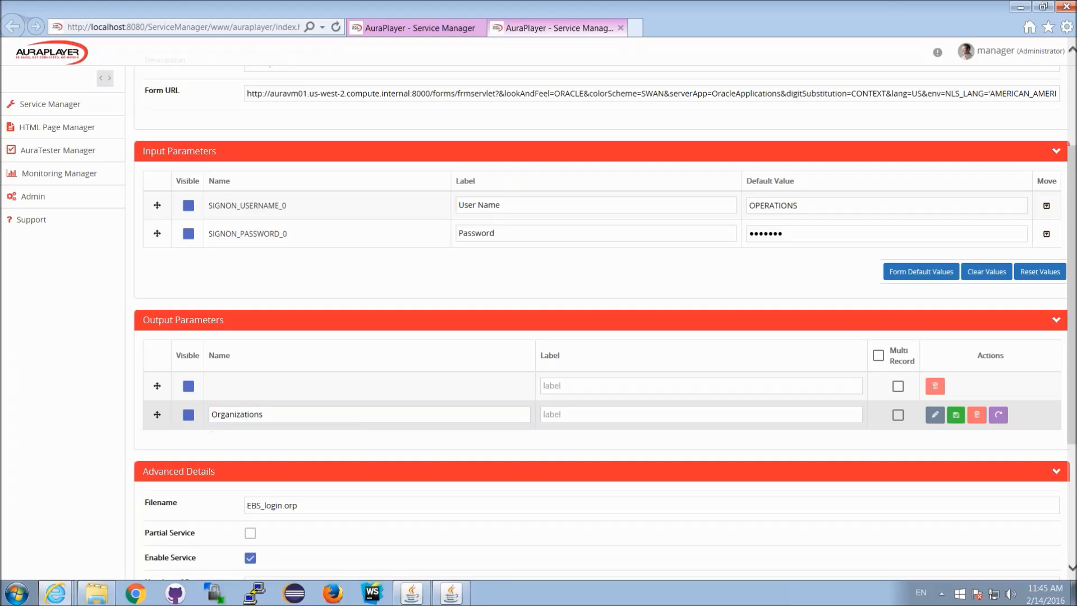
{"action": "left_click", "coordinate": [900, 416]}
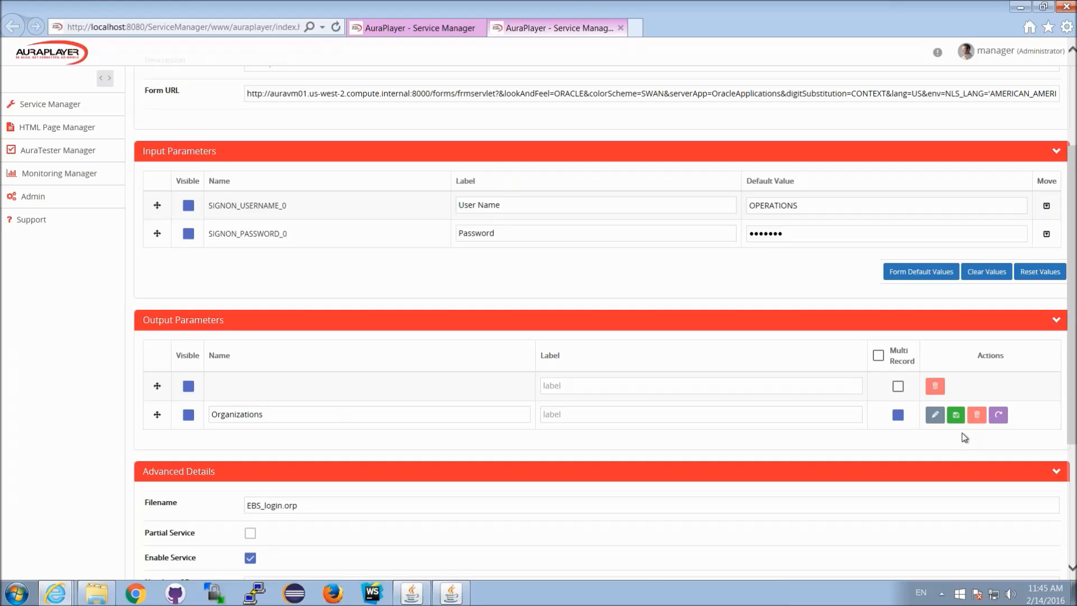
{"action": "left_click", "coordinate": [955, 414]}
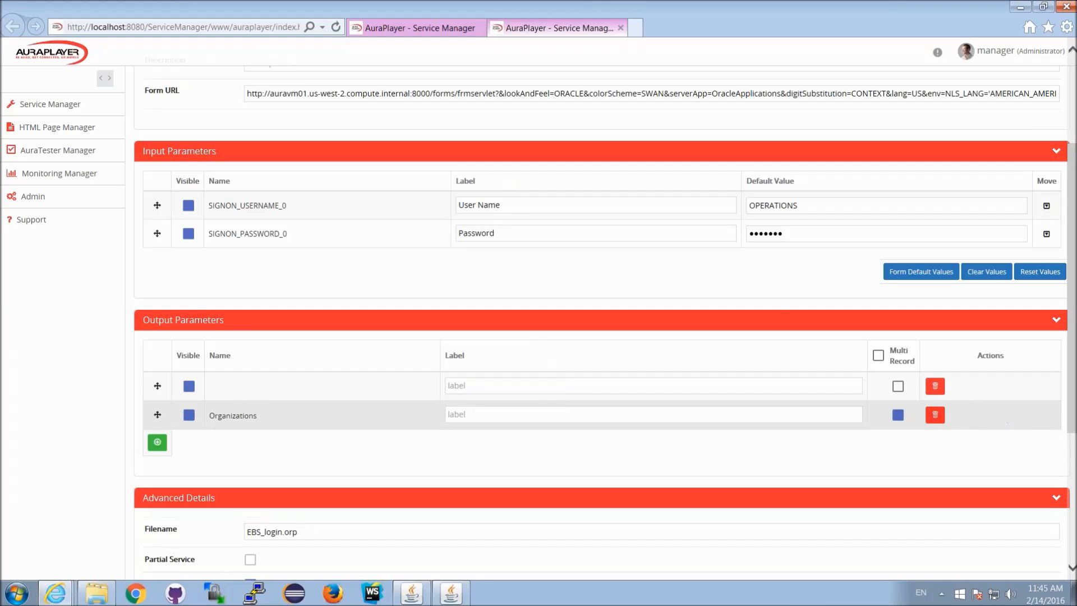
Step: Delete the unnamed output parameter and create the EBS_login service
{"action": "left_click", "coordinate": [935, 386]}
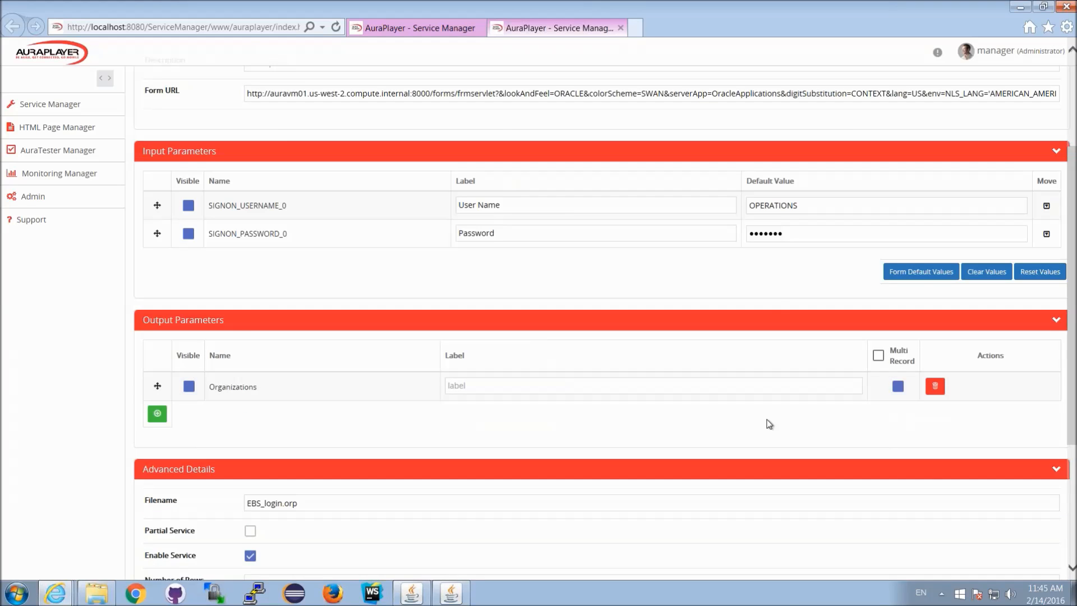
{"action": "scroll", "coordinate": [768, 424], "scroll_direction": "down", "scroll_amount": 3}
{"action": "left_click", "coordinate": [1007, 529]}
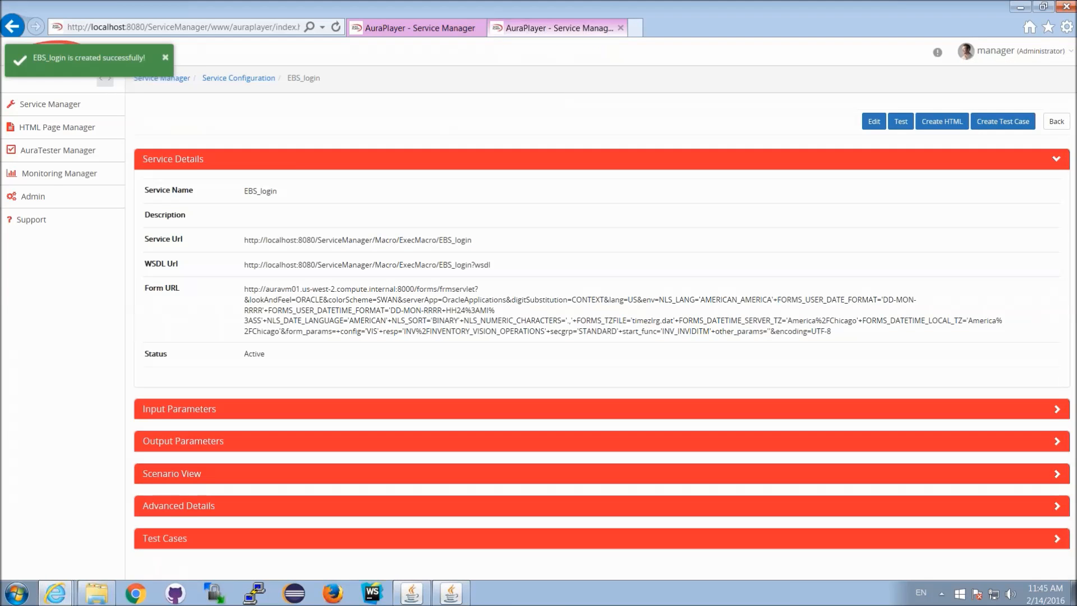
Step: Switch to Oracle Applications and find organization V1 in the Organizations list to open its Master Item form
{"action": "key", "text": "alt+Tab"}
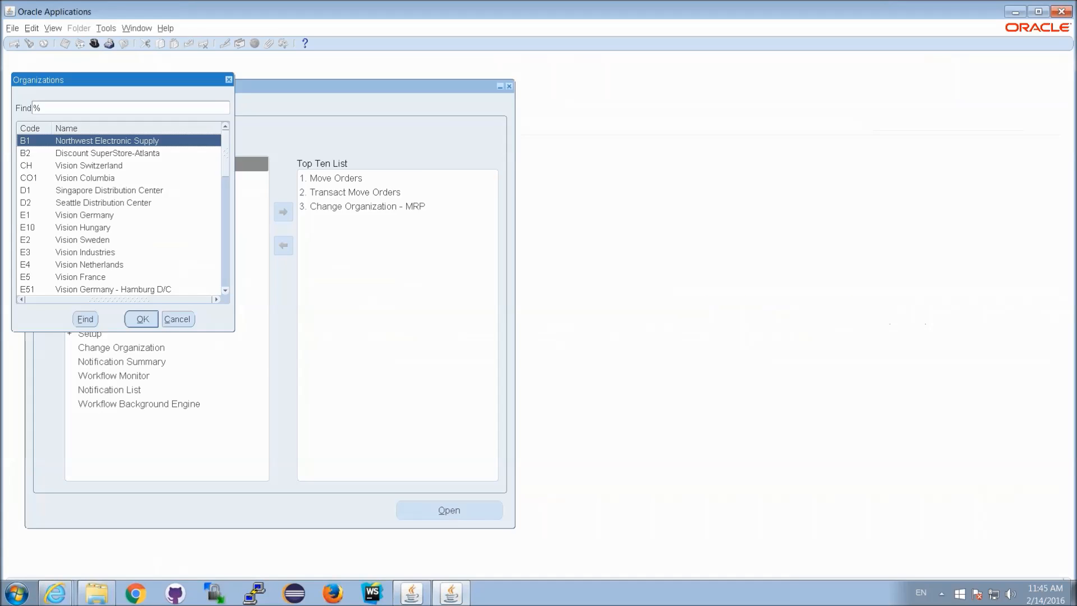
{"action": "double_click", "coordinate": [164, 109]}
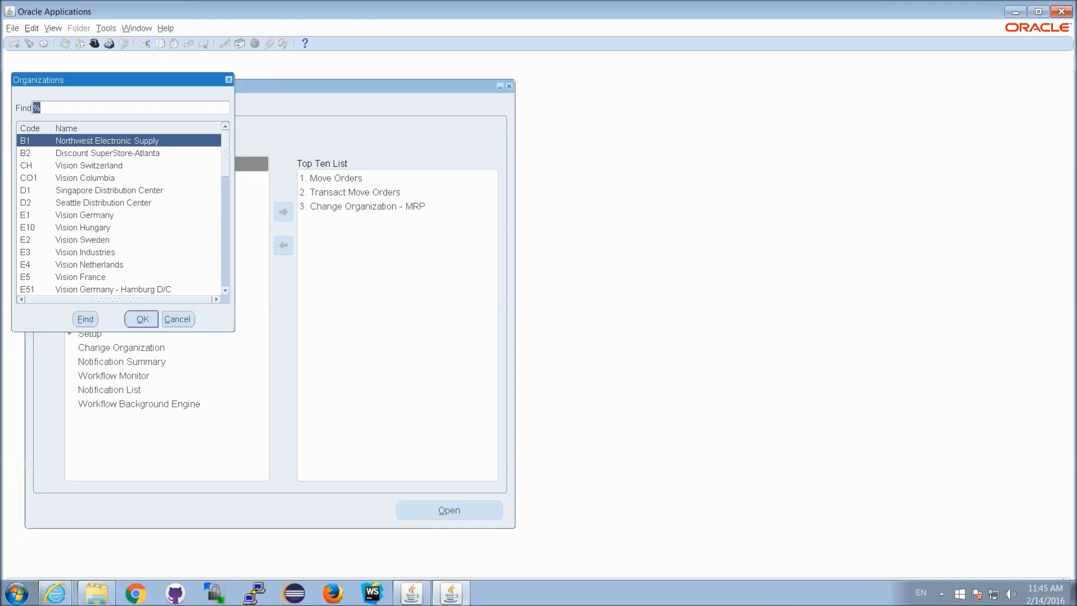
{"action": "left_click", "coordinate": [89, 107]}
{"action": "key", "text": "BackSpace"}
{"action": "type", "text": "V1"}
{"action": "left_click", "coordinate": [86, 319]}
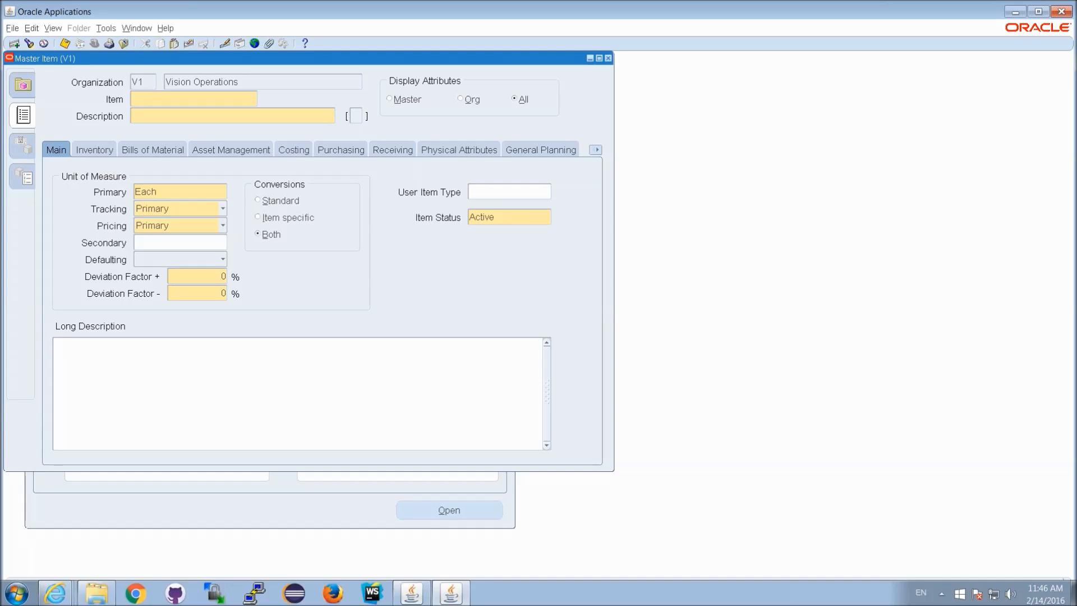
Step: Switch to the Service Manager recorder and rename the recorded service EBS_login_selecyOrganization
{"action": "left_click", "coordinate": [59, 596]}
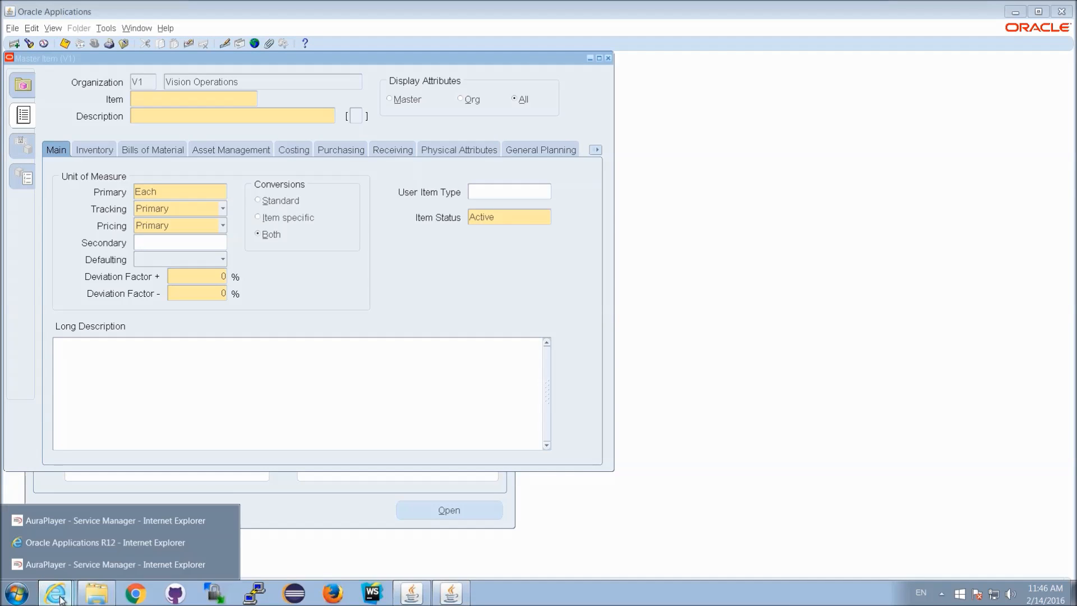
{"action": "left_click", "coordinate": [92, 524]}
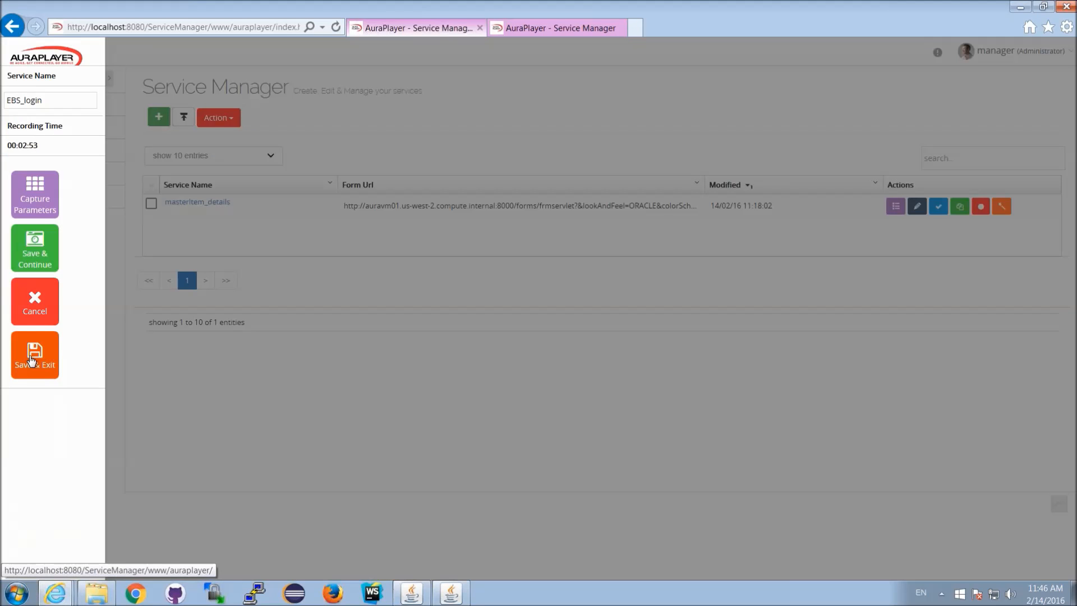
{"action": "left_click", "coordinate": [55, 101]}
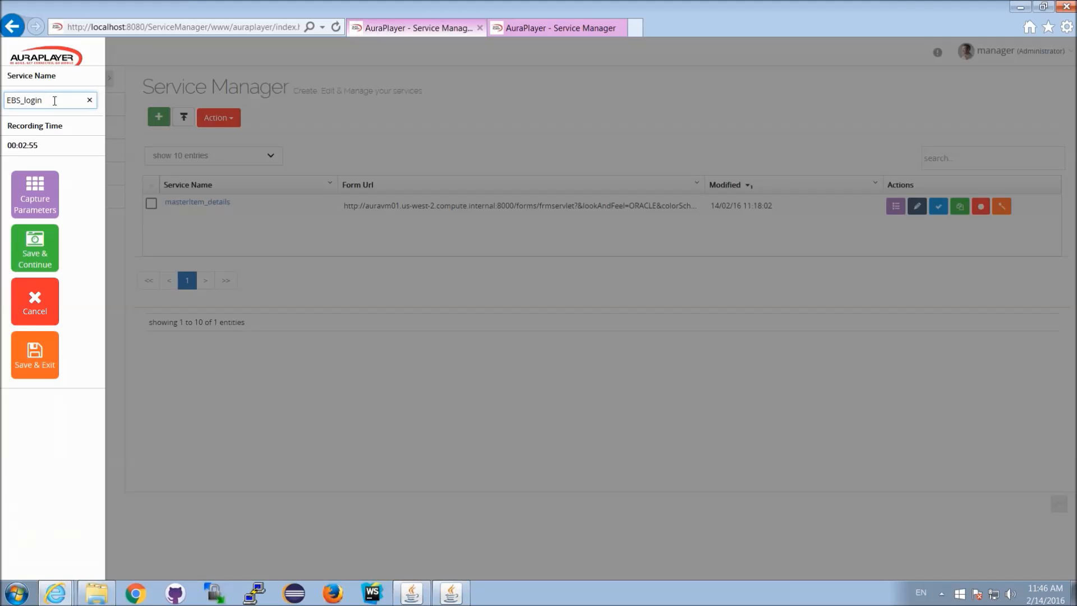
{"action": "type", "text": "_selecyOrganization"}
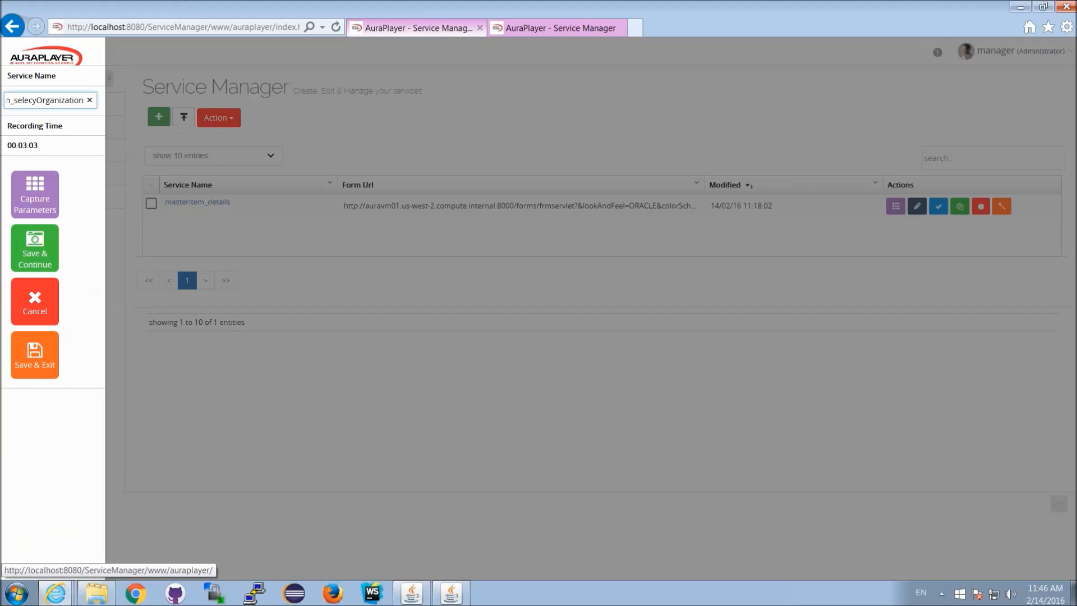
Step: Save the recording and exit the recorder, allowing the outdated-Java Oracle application to run
{"action": "left_click", "coordinate": [31, 359]}
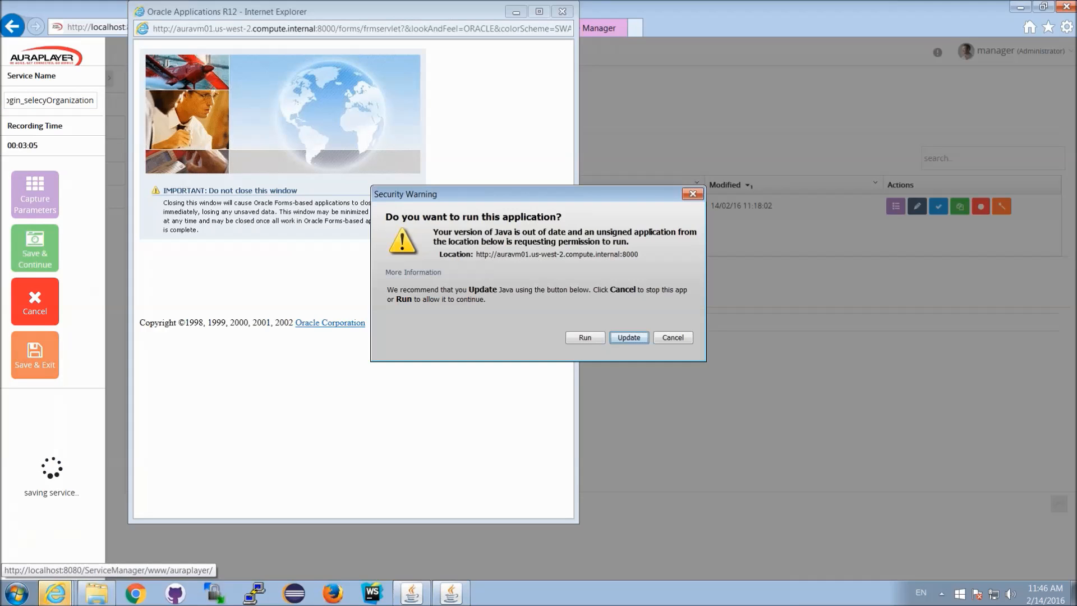
{"action": "left_click", "coordinate": [585, 337]}
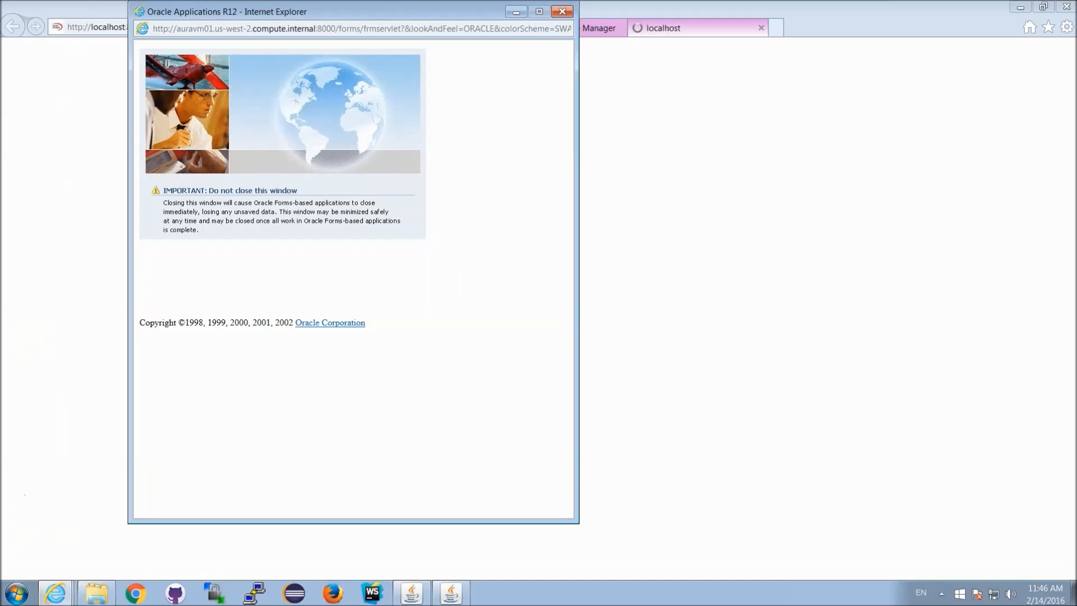
{"action": "left_click", "coordinate": [599, 275]}
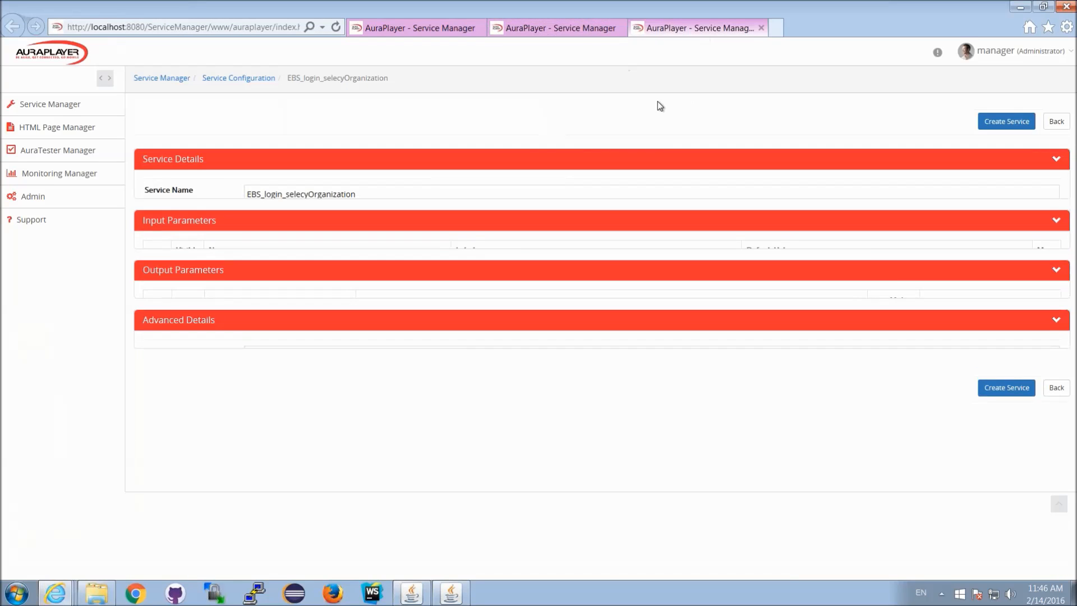
Step: Review the input parameters, delete the unnamed output parameter, and create the EBS_login_selecyOrganization service
{"action": "scroll", "coordinate": [635, 327], "scroll_direction": "down", "scroll_amount": 2}
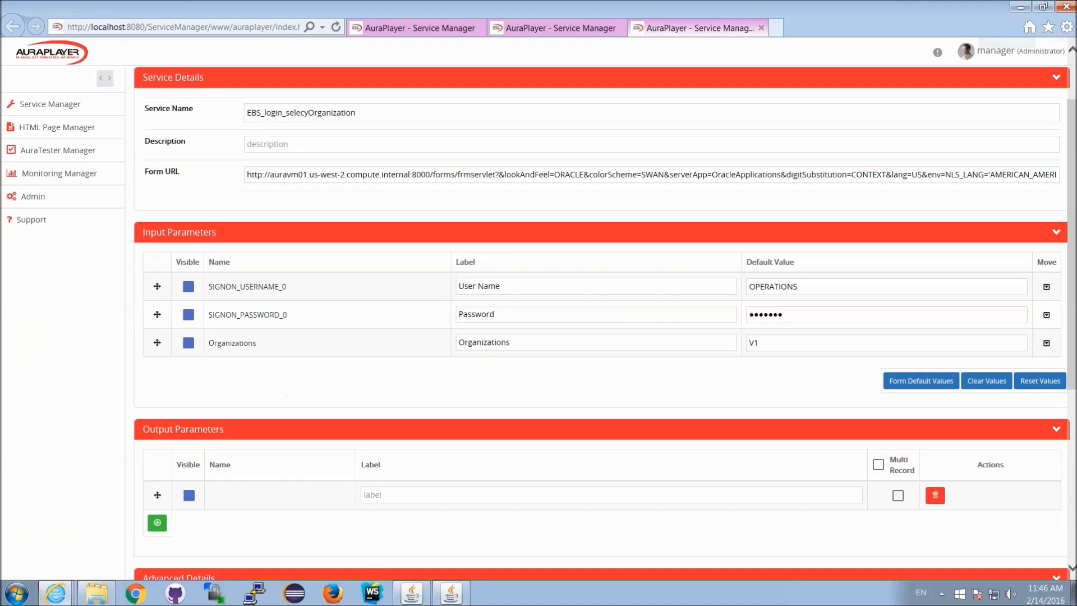
{"action": "left_click", "coordinate": [806, 343]}
{"action": "scroll", "coordinate": [583, 392], "scroll_direction": "down", "scroll_amount": 4}
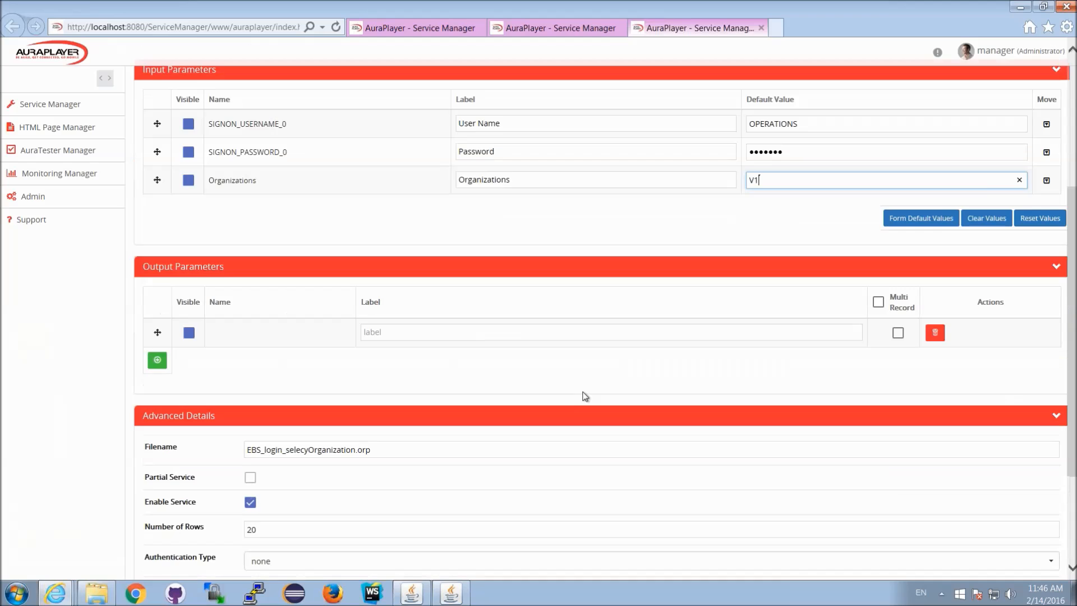
{"action": "left_click", "coordinate": [934, 332]}
{"action": "scroll", "coordinate": [635, 370], "scroll_direction": "down", "scroll_amount": 3}
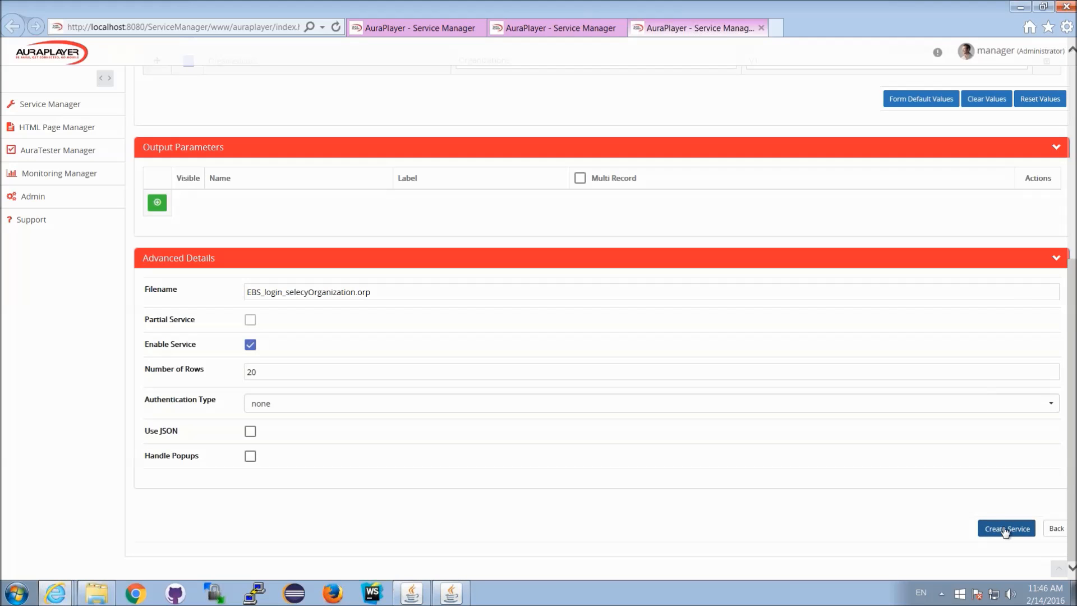
{"action": "left_click", "coordinate": [1002, 529]}
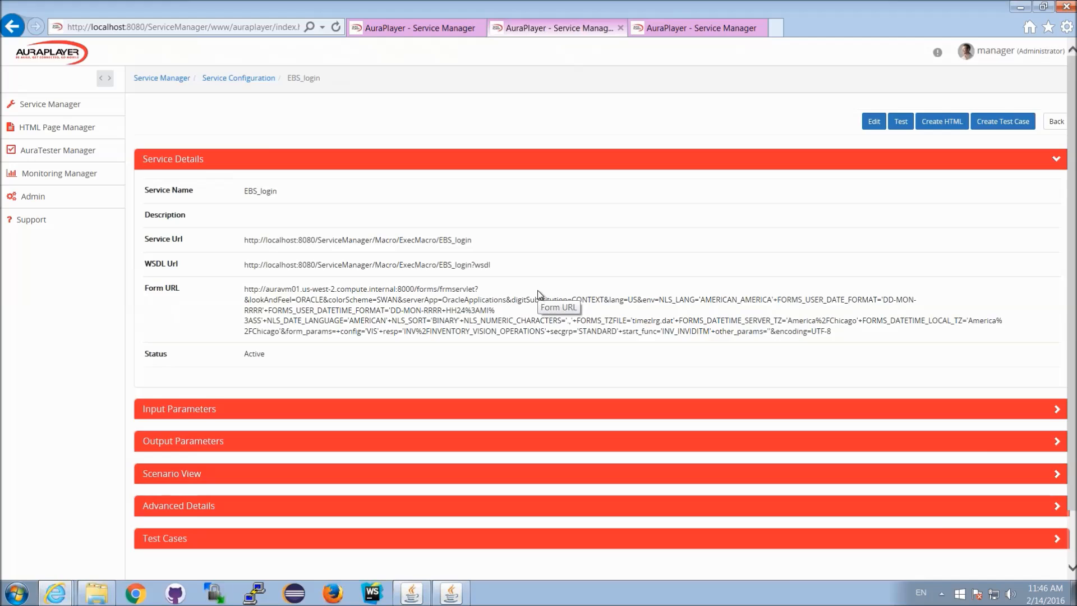
Step: Test the EBS_login service with its default input parameters and review the status messages and organization list in the XML response
{"action": "scroll", "coordinate": [675, 116], "scroll_direction": "down", "scroll_amount": 2}
{"action": "scroll", "coordinate": [708, 221], "scroll_direction": "up", "scroll_amount": 2}
{"action": "left_click", "coordinate": [900, 123]}
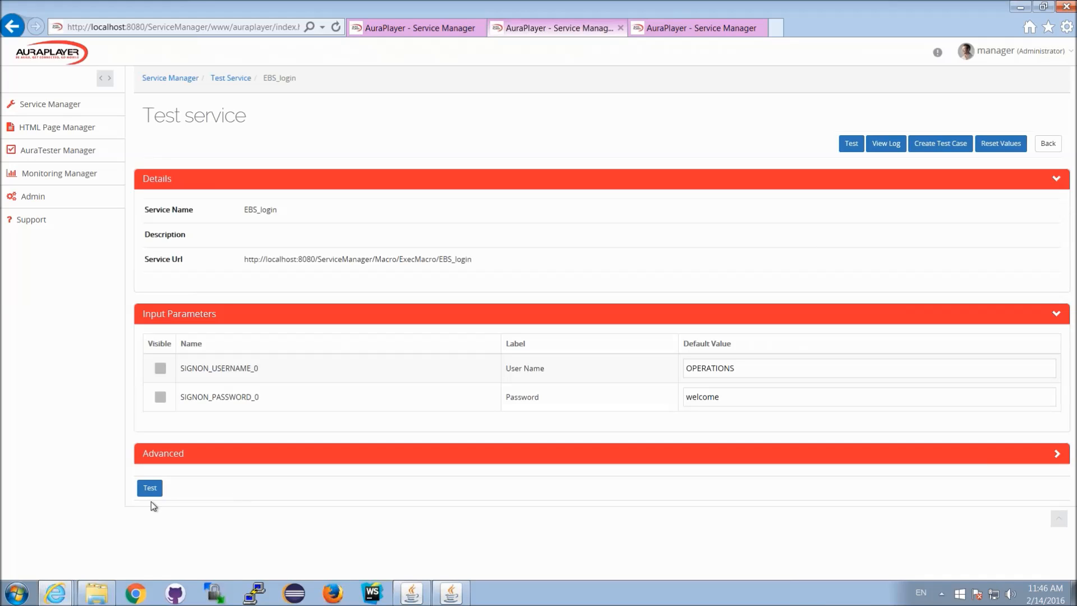
{"action": "left_click", "coordinate": [150, 488]}
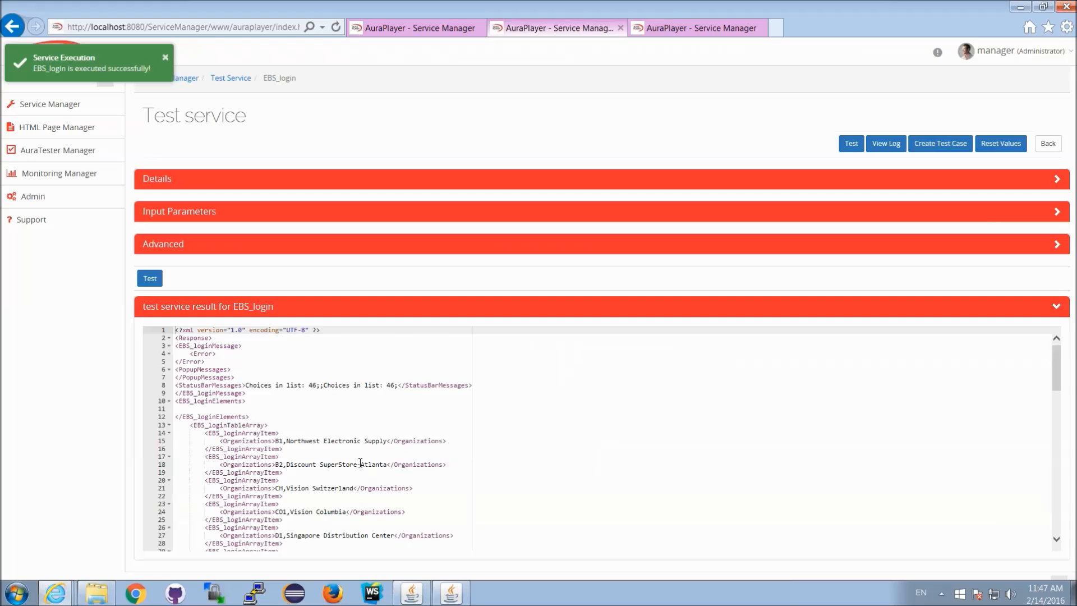
{"action": "scroll", "coordinate": [359, 463], "scroll_direction": "down", "scroll_amount": 1}
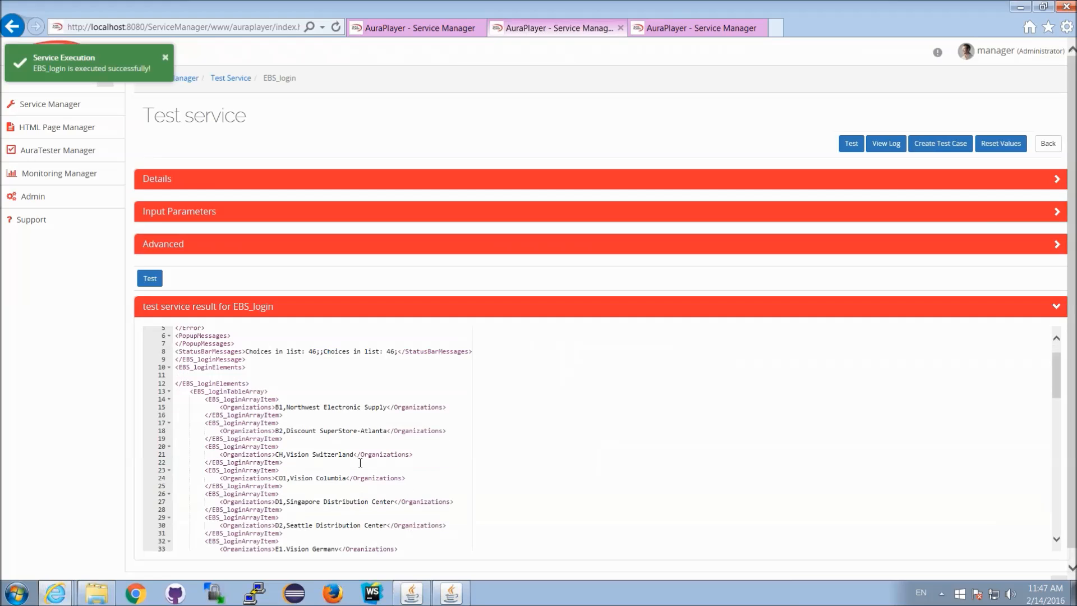
{"action": "left_click", "coordinate": [309, 412]}
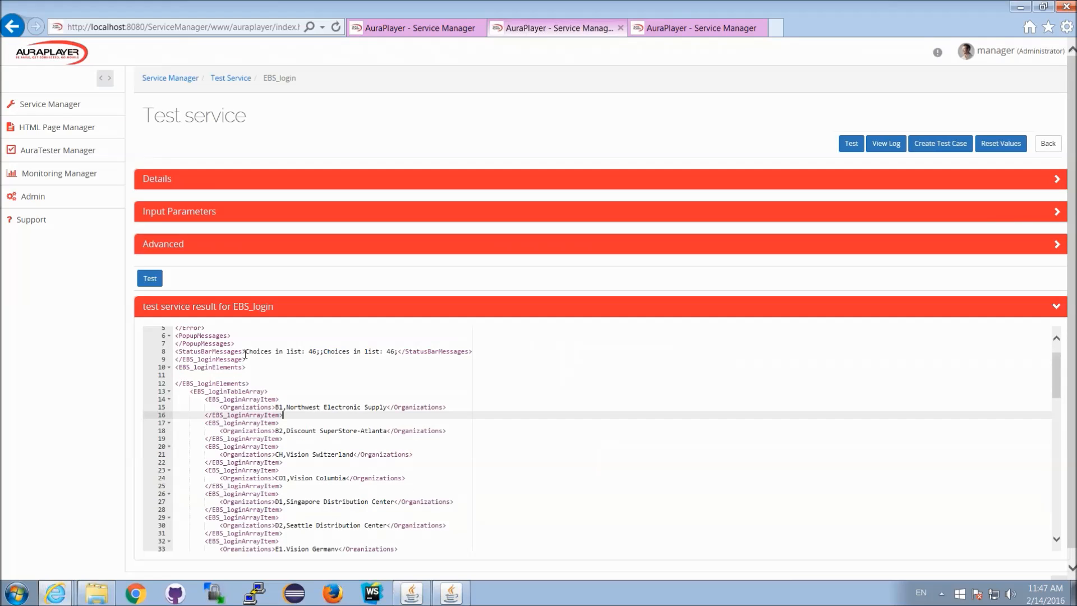
{"action": "left_click", "coordinate": [314, 352]}
{"action": "scroll", "coordinate": [326, 430], "scroll_direction": "down", "scroll_amount": 13}
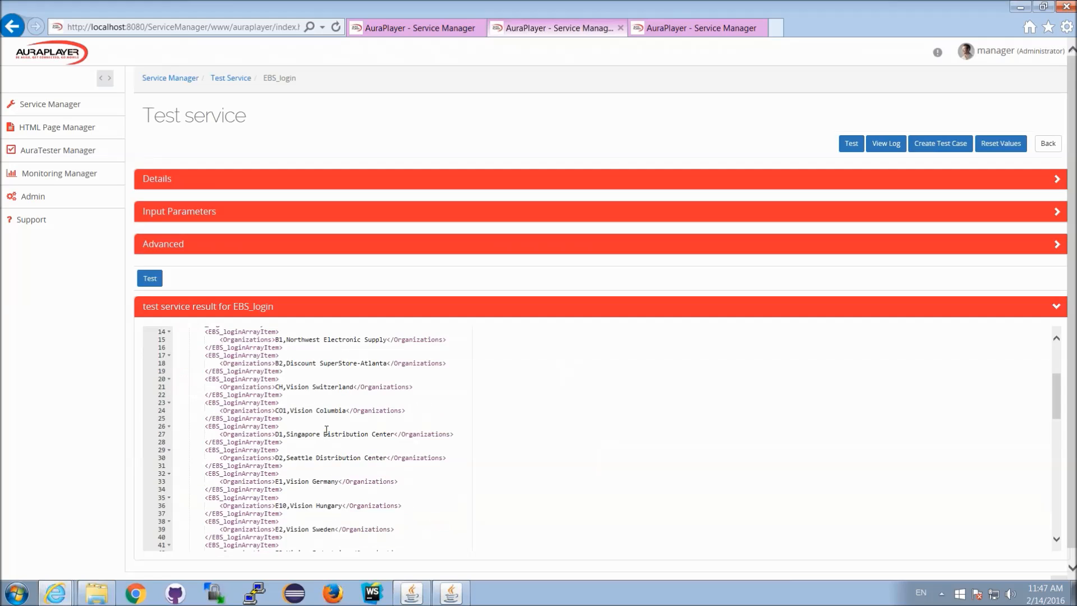
{"action": "scroll", "coordinate": [326, 428], "scroll_direction": "down", "scroll_amount": 9}
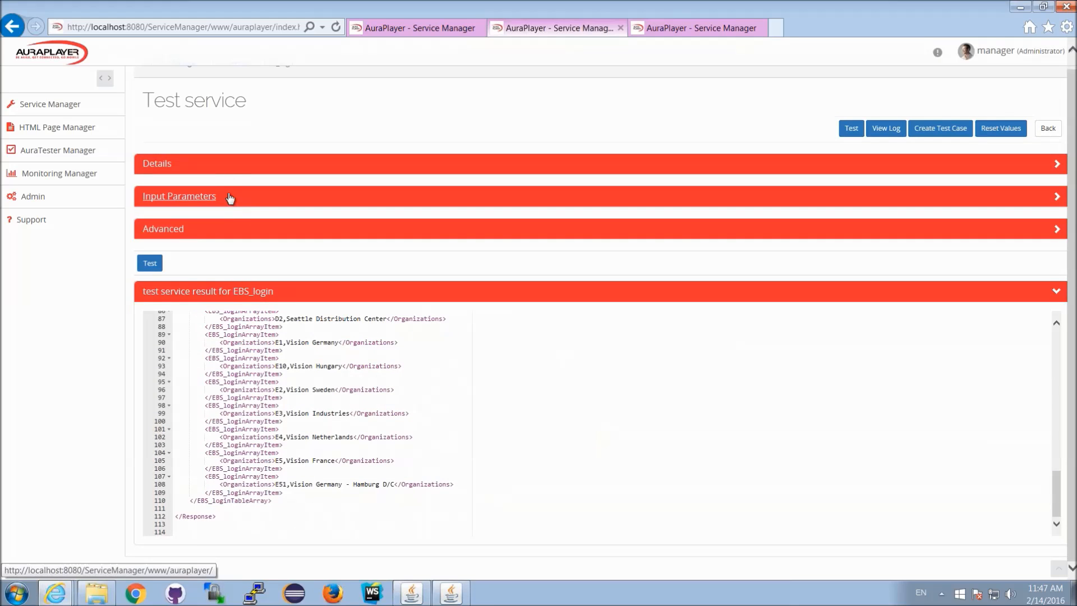
Step: Set the value in the advanced test settings to 50, rerun the EBS_login test, and review the full organization list
{"action": "left_click", "coordinate": [230, 166]}
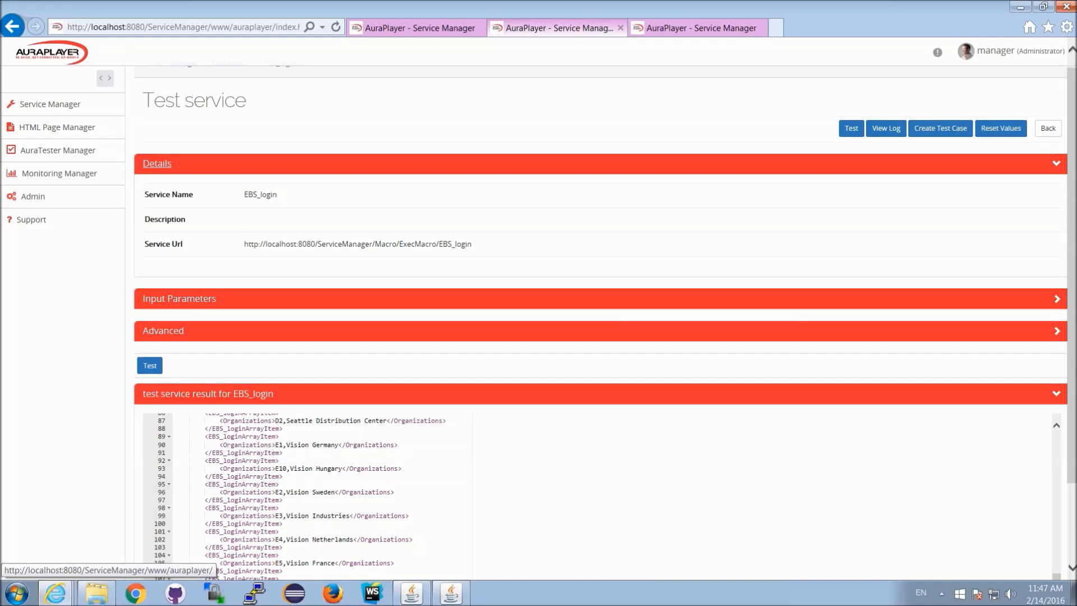
{"action": "left_click", "coordinate": [224, 164]}
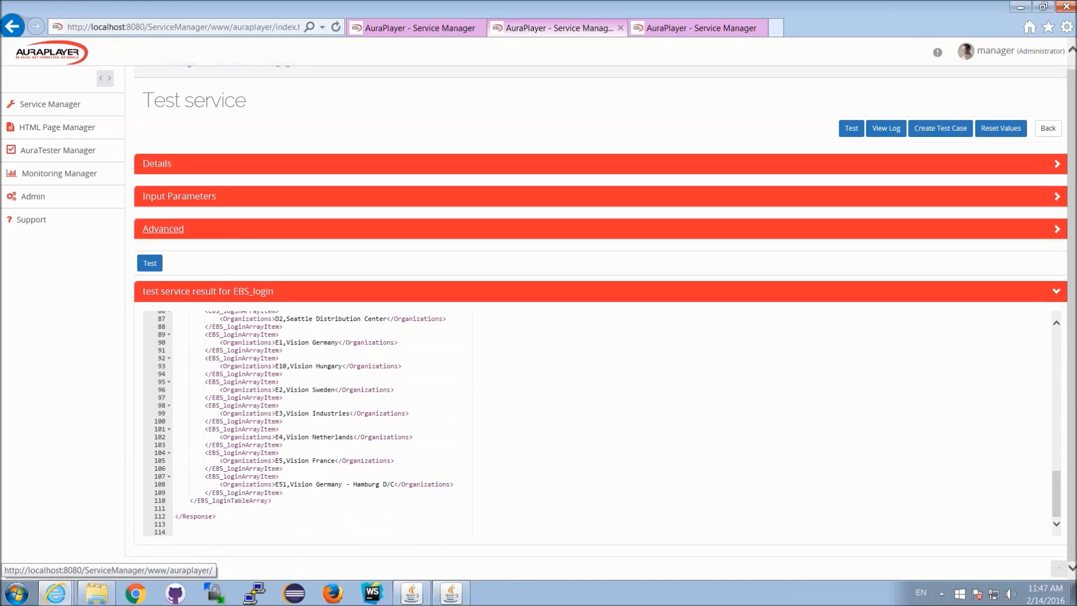
{"action": "left_click", "coordinate": [238, 236]}
{"action": "double_click", "coordinate": [251, 344]}
{"action": "type", "text": "50"}
{"action": "left_click", "coordinate": [851, 130]}
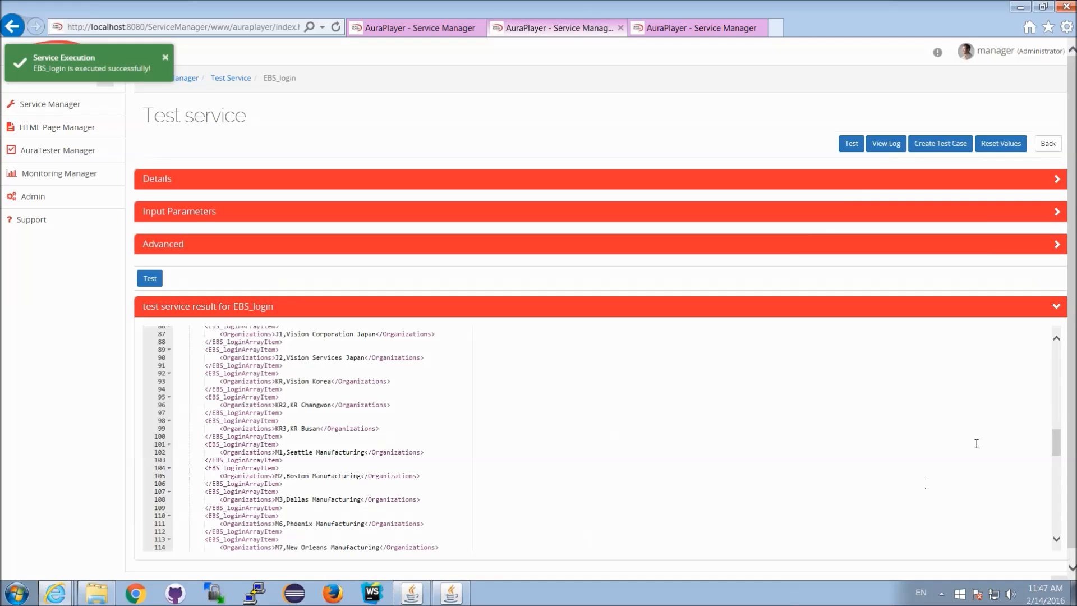
{"action": "scroll", "coordinate": [1056, 538], "scroll_direction": "down", "scroll_amount": 15}
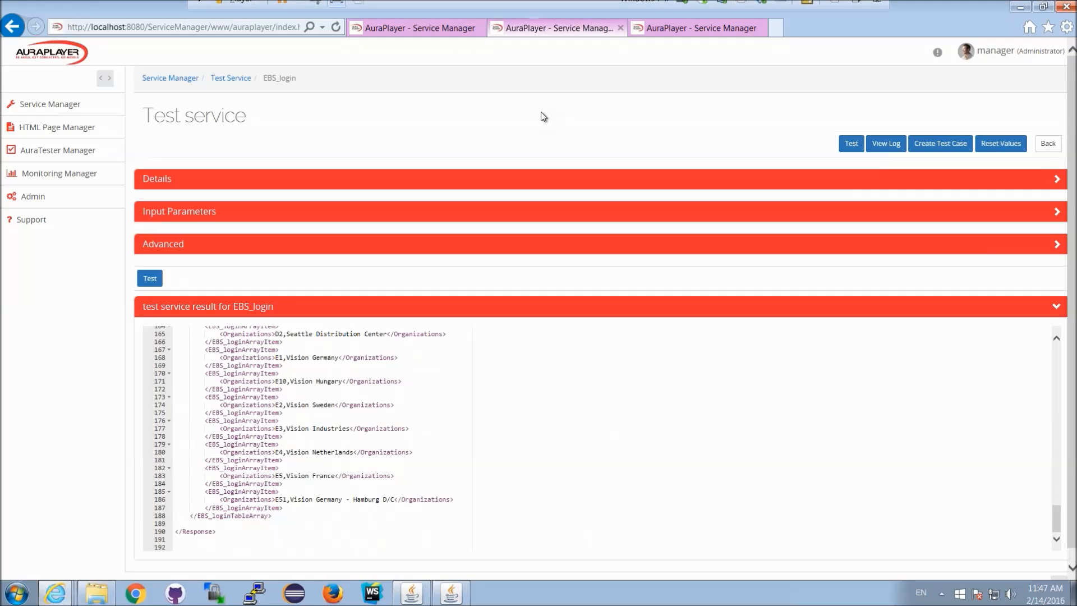
{"action": "left_click_drag", "start_coordinate": [1057, 518], "coordinate": [1051, 344]}
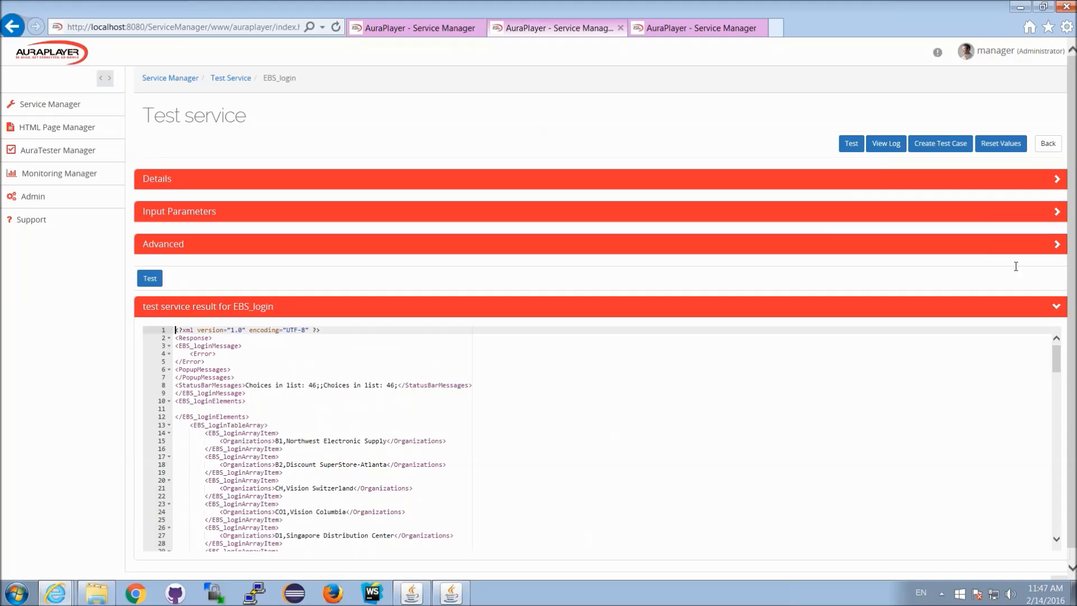
{"action": "mouse_move", "coordinate": [833, 8]}
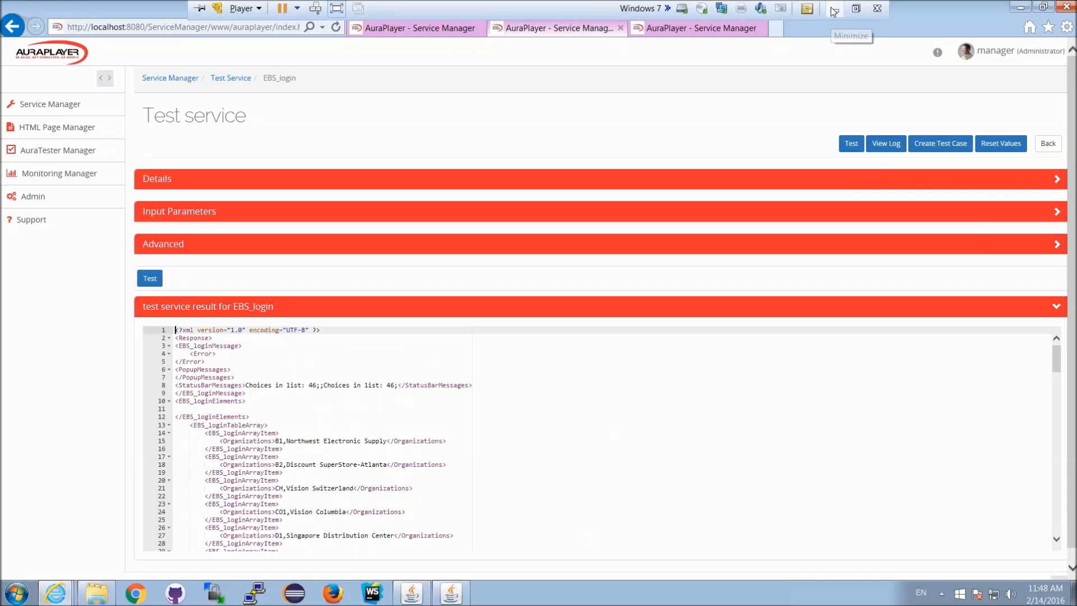